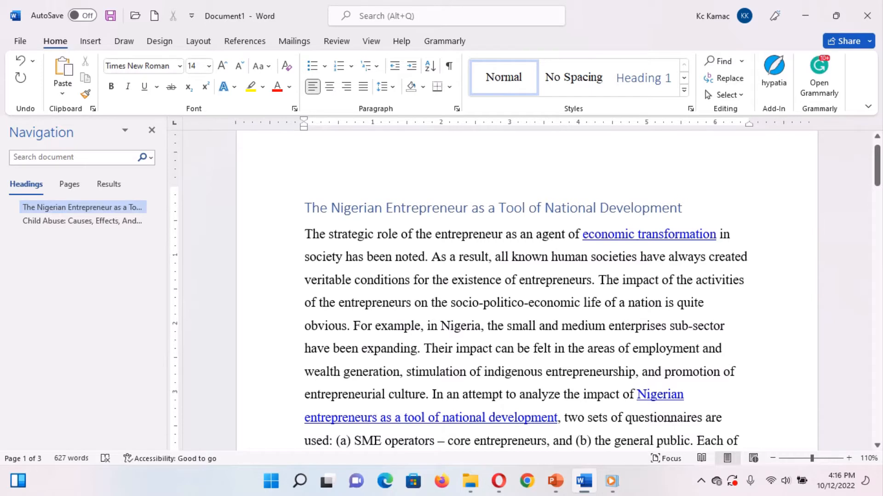
Split the opening paragraph after "have been expanding." and set that paragraph's line spacing to 1.15.
key(Return)
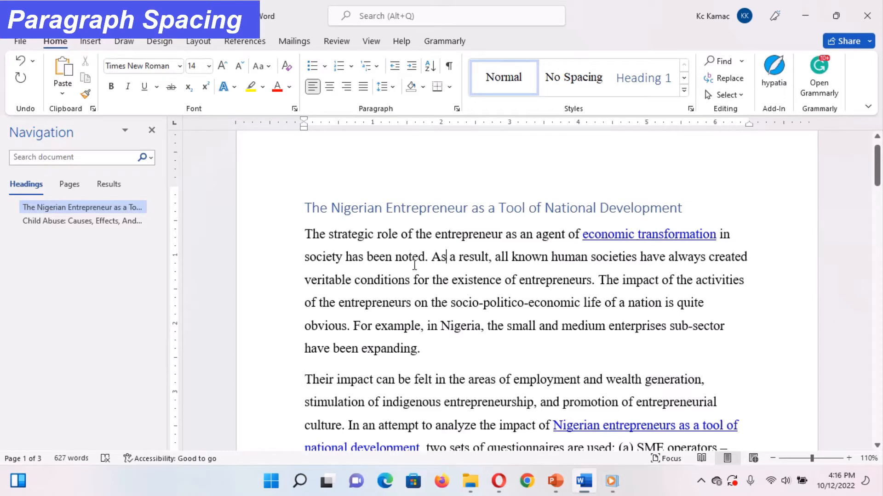
click(392, 87)
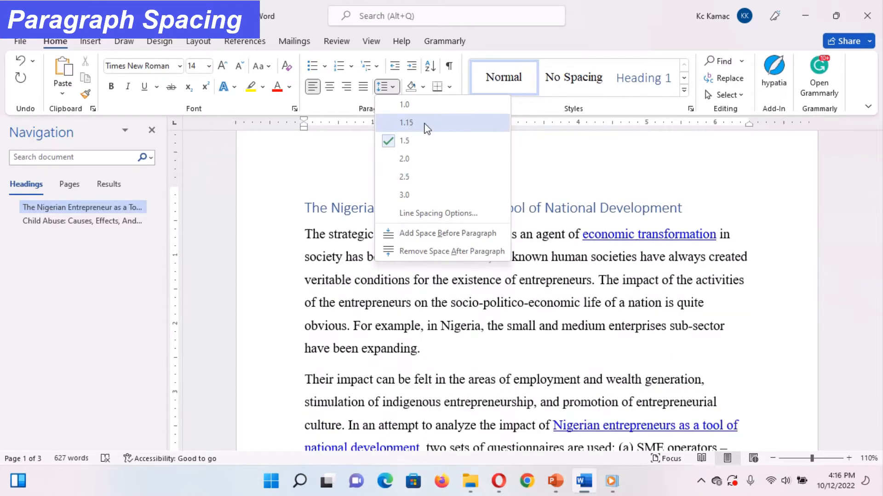
click(421, 122)
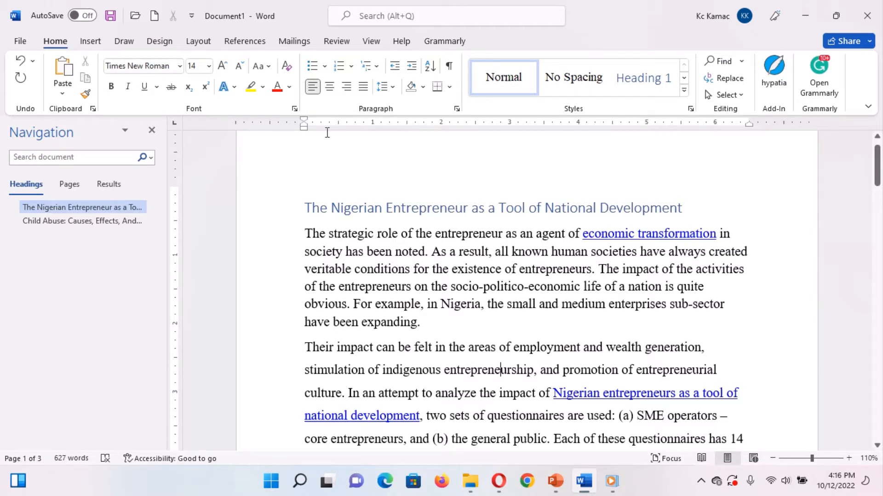
Set the spacing after the second paragraph to 12 pt.
click(198, 40)
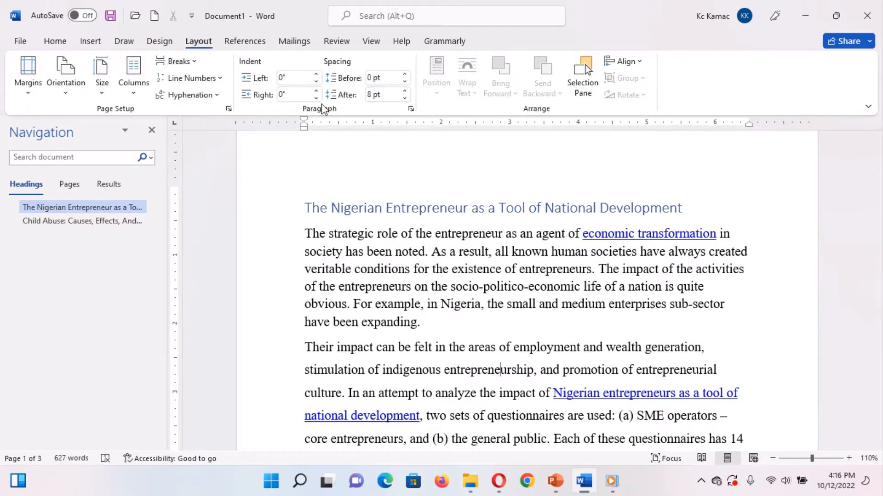
click(388, 78)
click(388, 94)
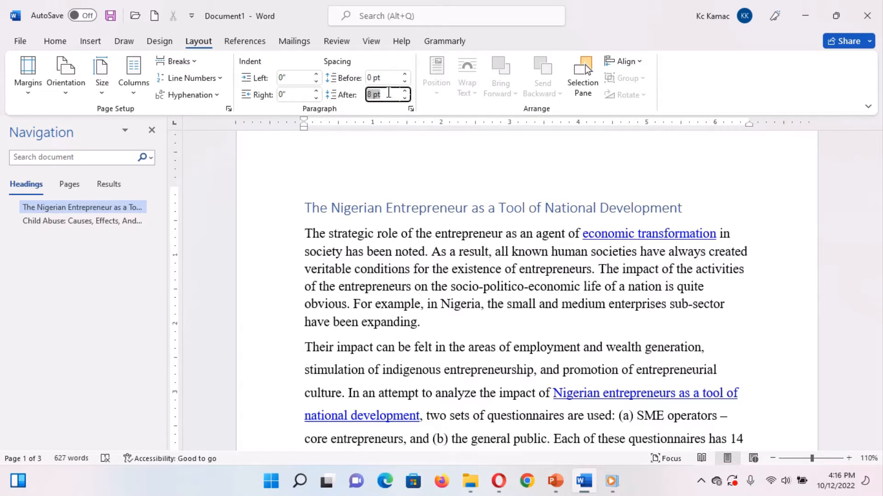
text(12)
key(Return)
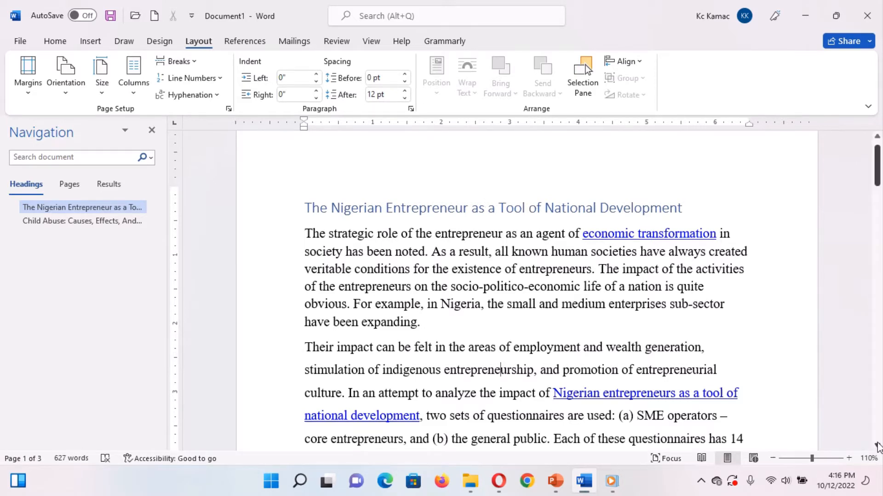
Set the spacing before the second paragraph to 20 pt.
scroll(878, 447, down, 4)
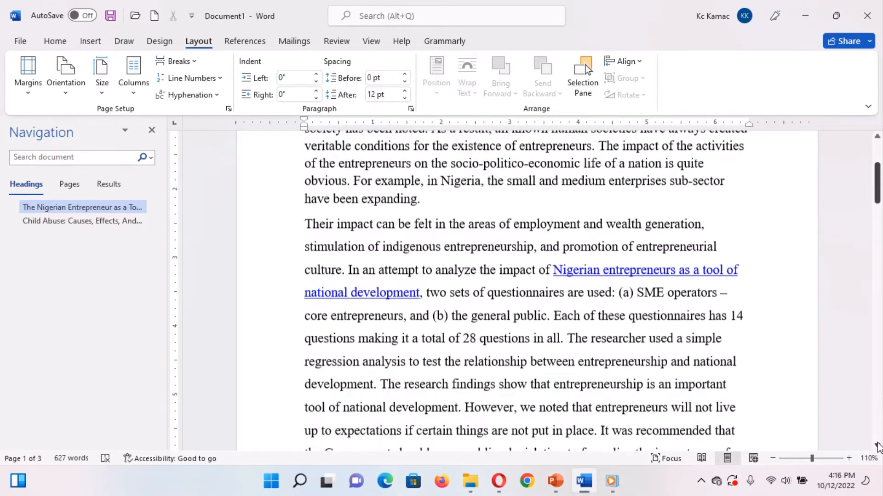
scroll(878, 447, down, 3)
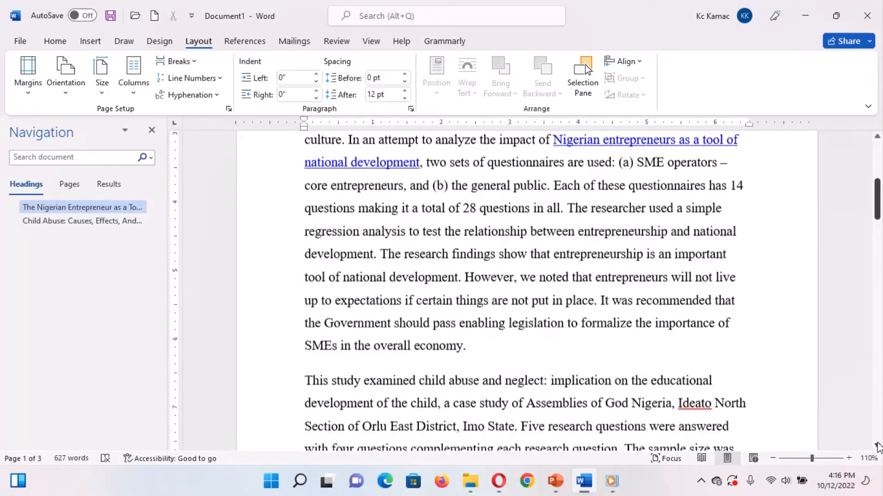
scroll(878, 446, down, 1)
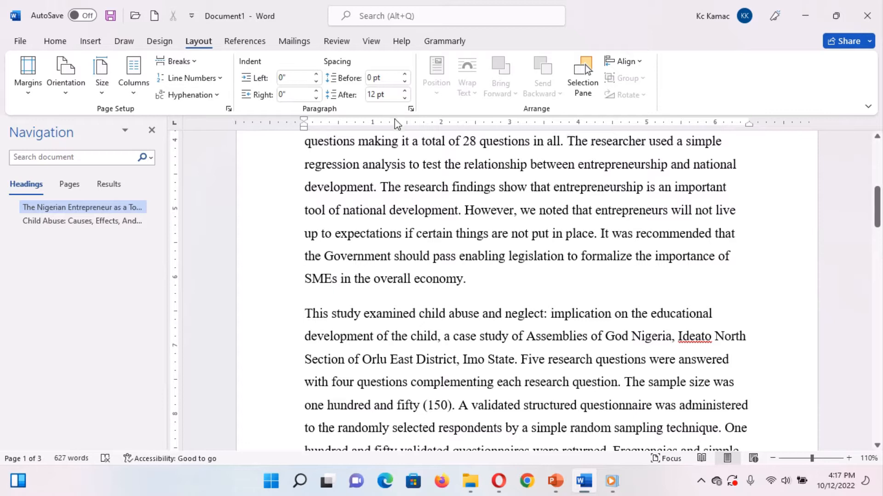
click(384, 77)
text(2)
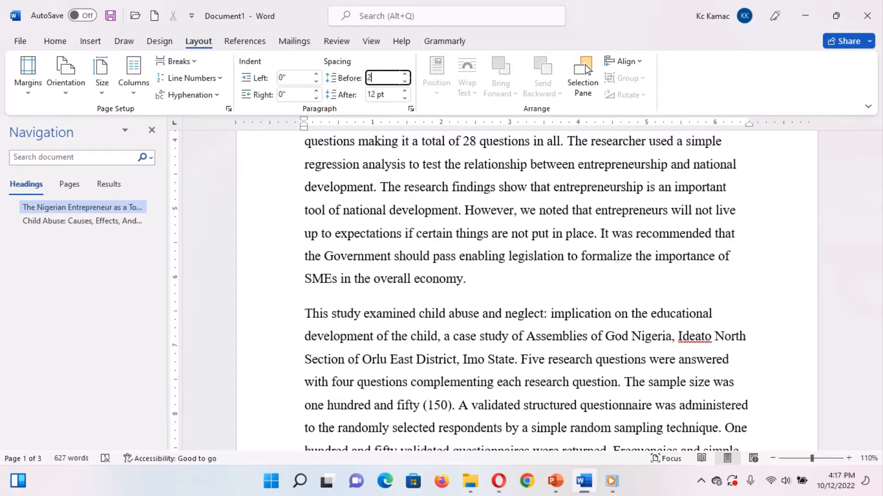
text(0)
key(Return)
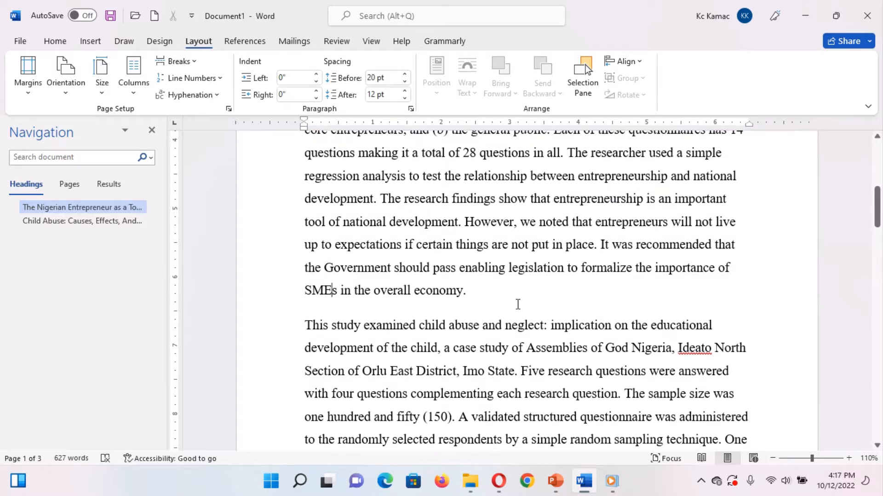
Set the opening paragraph's line spacing to 1.0.
click(473, 327)
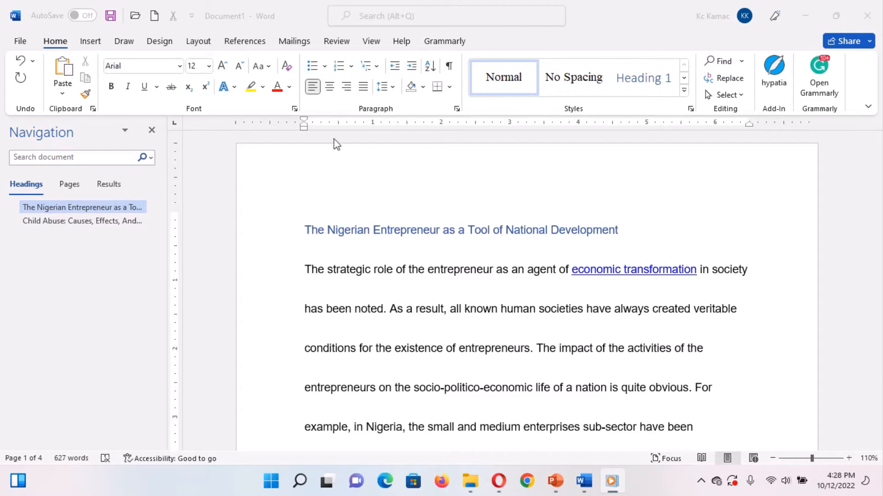
click(392, 94)
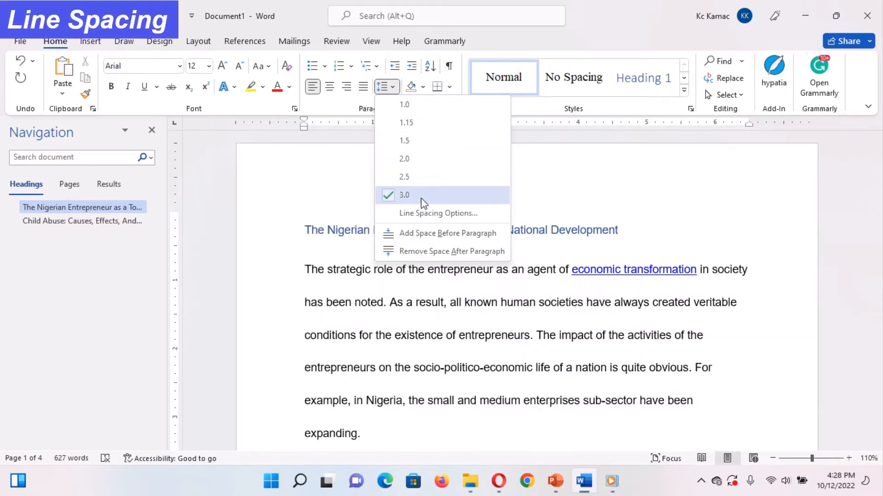
click(427, 102)
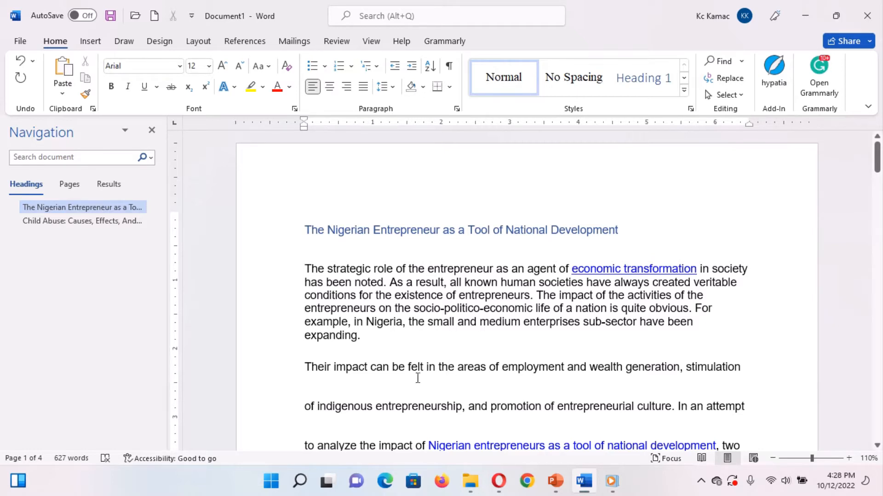
Apply single line spacing to the second paragraph and 1.5 line spacing to the opening paragraph.
key(ctrl+1)
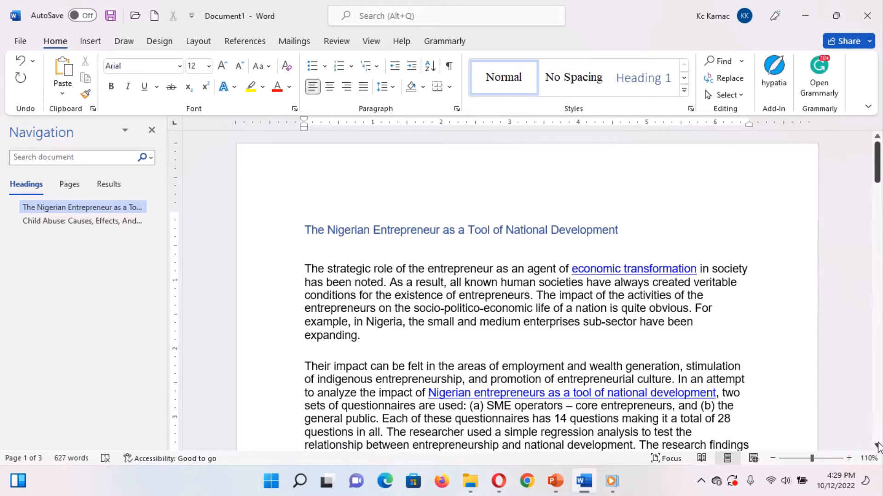
scroll(877, 446, down, 2)
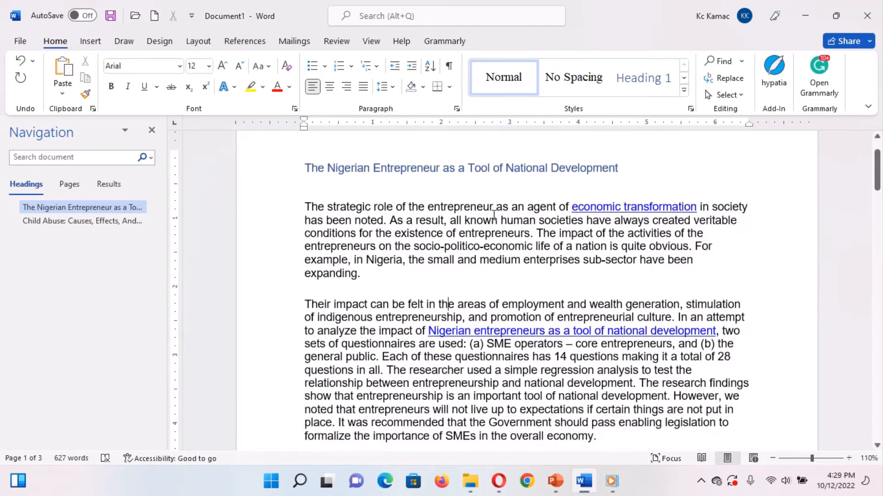
click(393, 89)
click(408, 139)
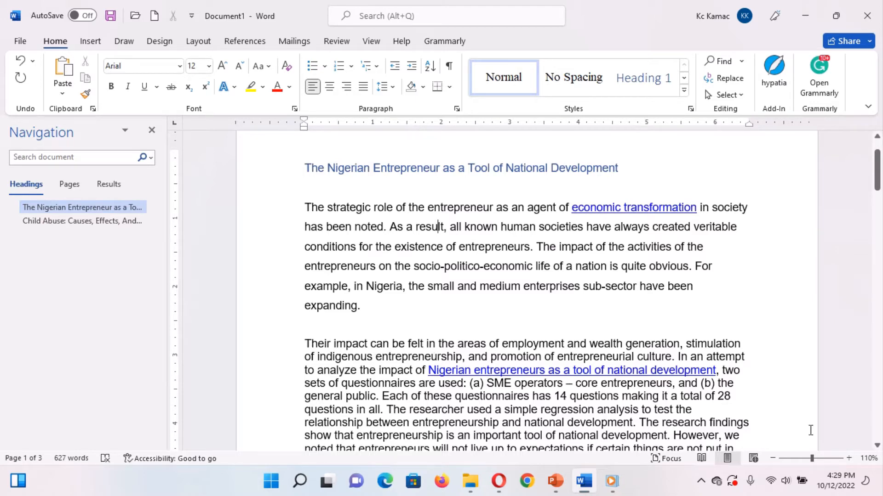
Apply 1.5 line spacing to the second paragraph.
click(877, 446)
click(877, 446)
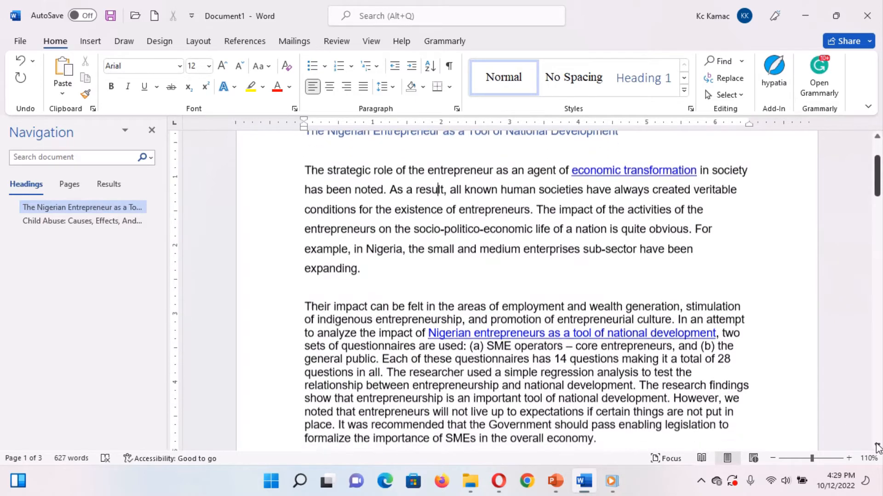
click(877, 446)
click(877, 445)
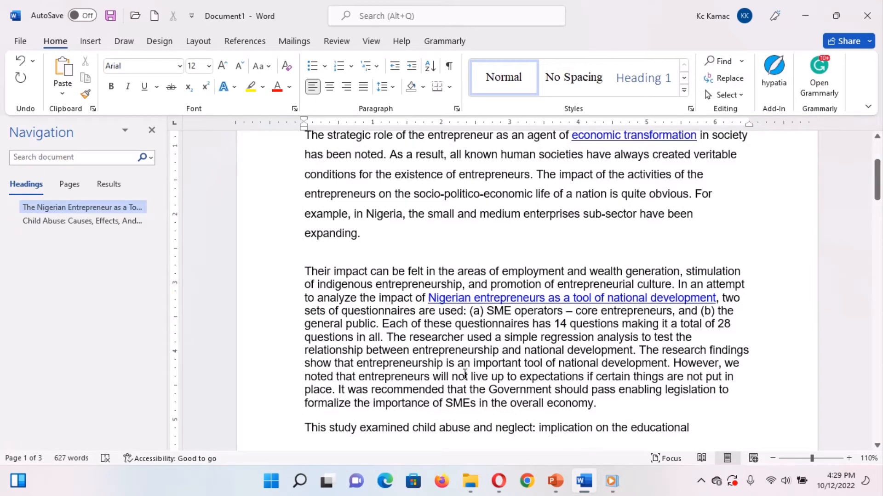
click(878, 446)
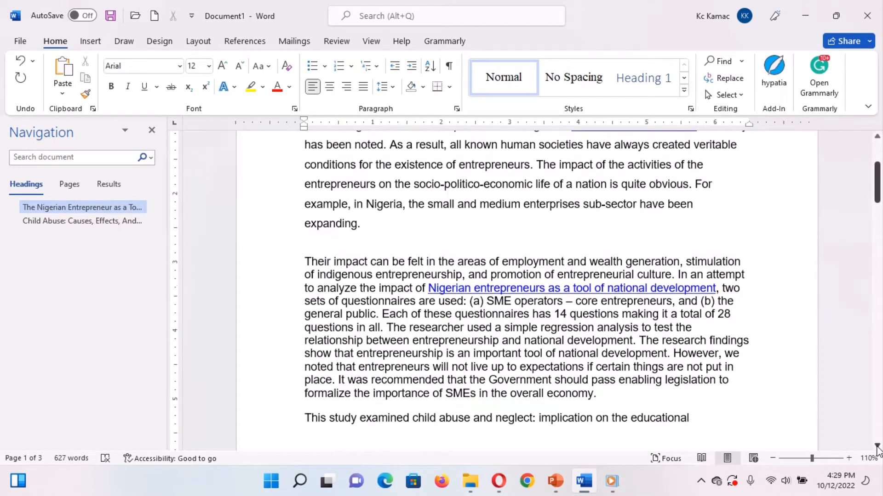
click(878, 446)
click(877, 446)
click(877, 445)
click(877, 445)
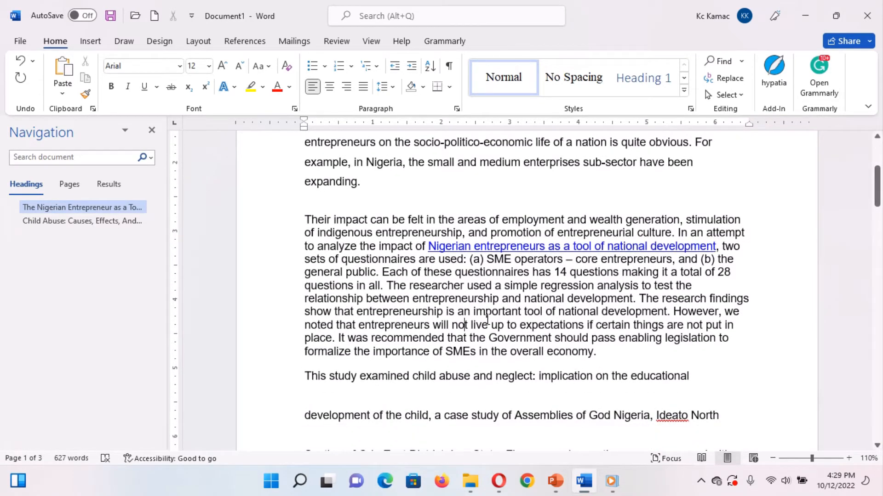
key(ctrl+5)
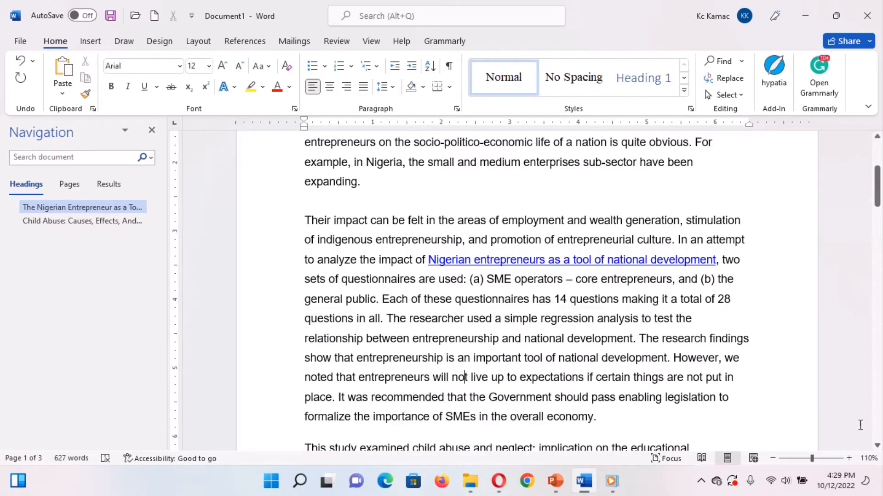
Set the line spacing of the child abuse paragraph to 2.0.
drag(877, 446, 877, 446)
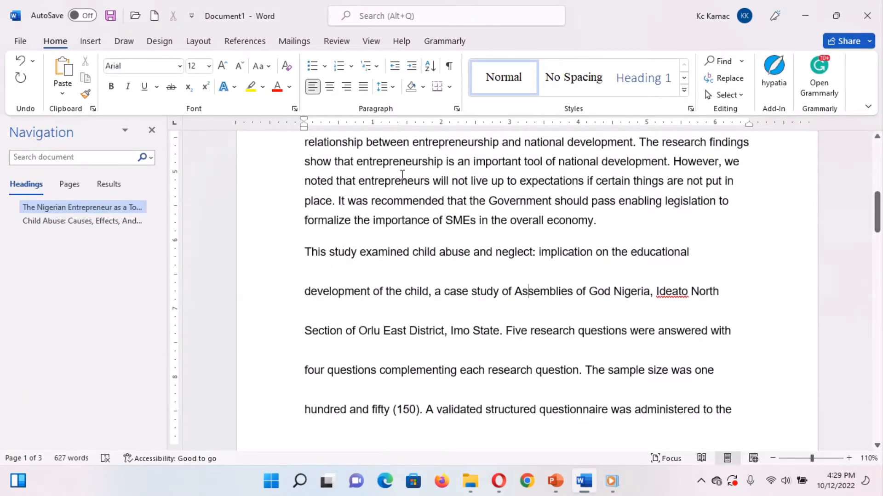
click(386, 86)
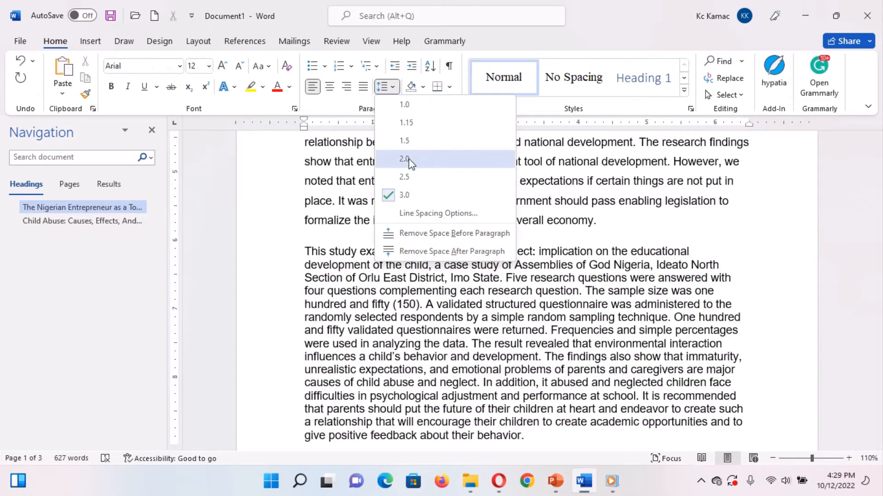
click(404, 158)
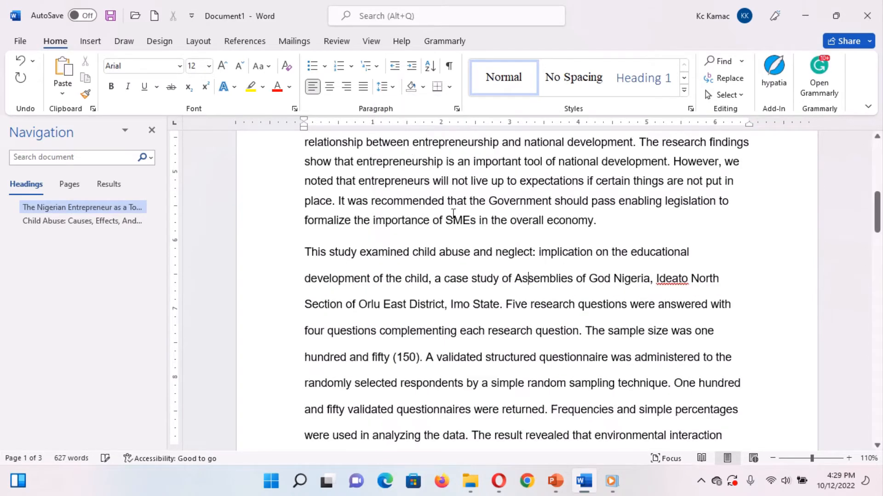
Select from the end of the second paragraph into the child abuse paragraph and apply double line spacing.
click(534, 308)
drag(313, 177, 483, 367)
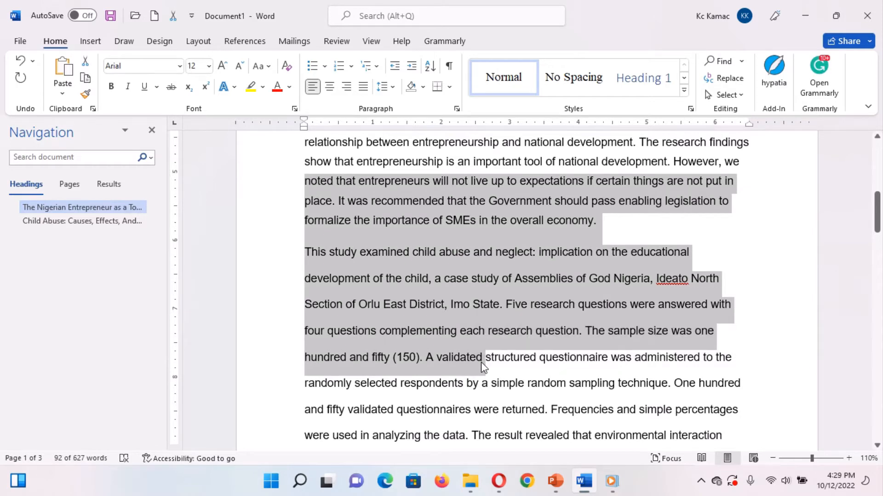
key(ctrl+2)
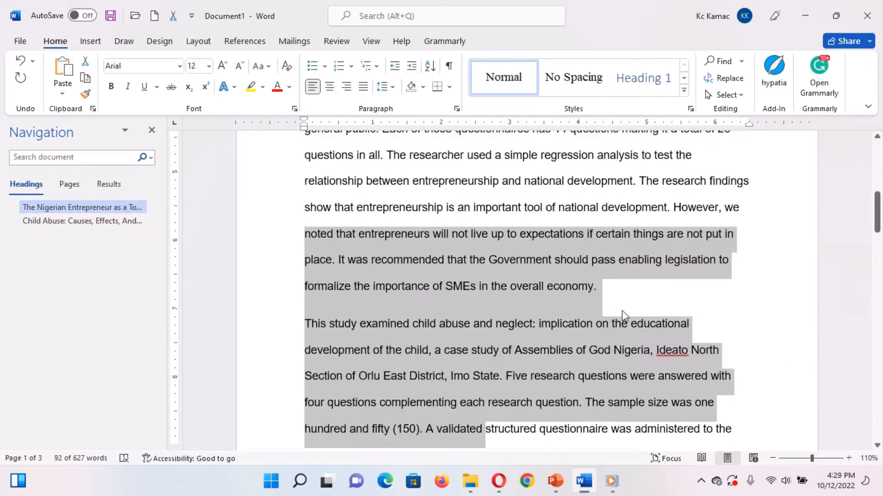
click(655, 307)
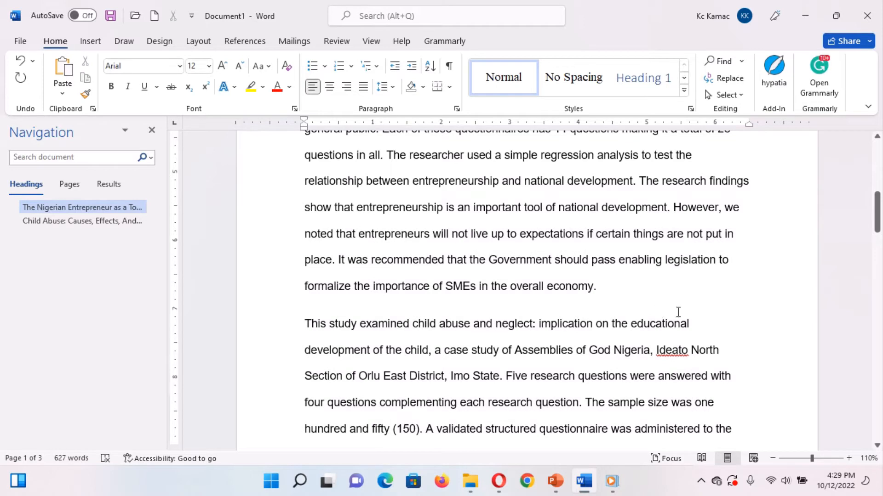
Open the paragraph's line spacing options and review the available line spacing types without applying any change.
click(878, 445)
click(386, 87)
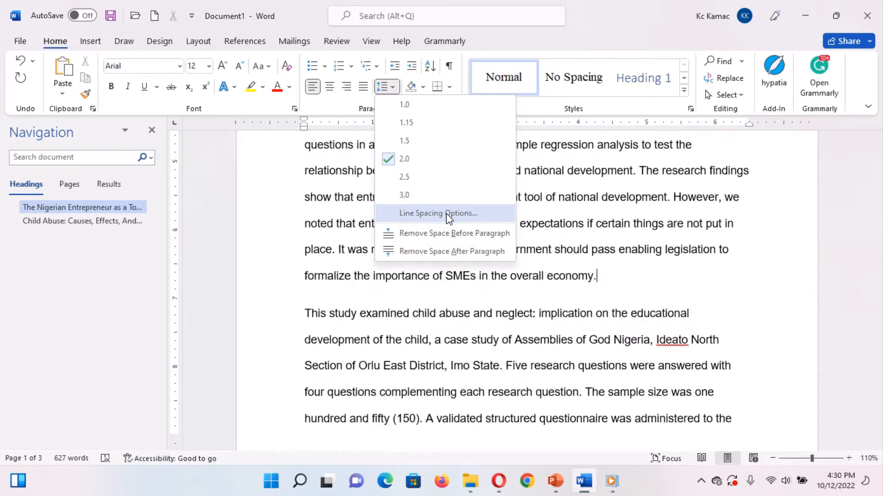
click(448, 214)
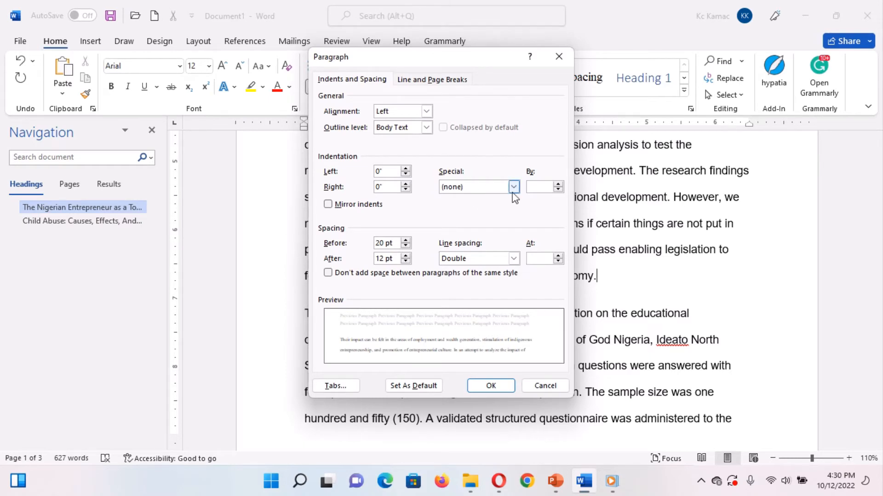
click(513, 260)
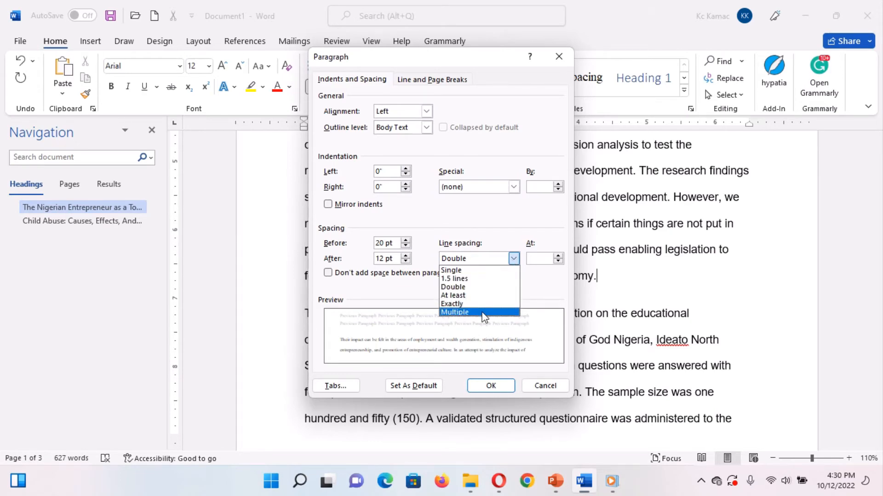
click(530, 387)
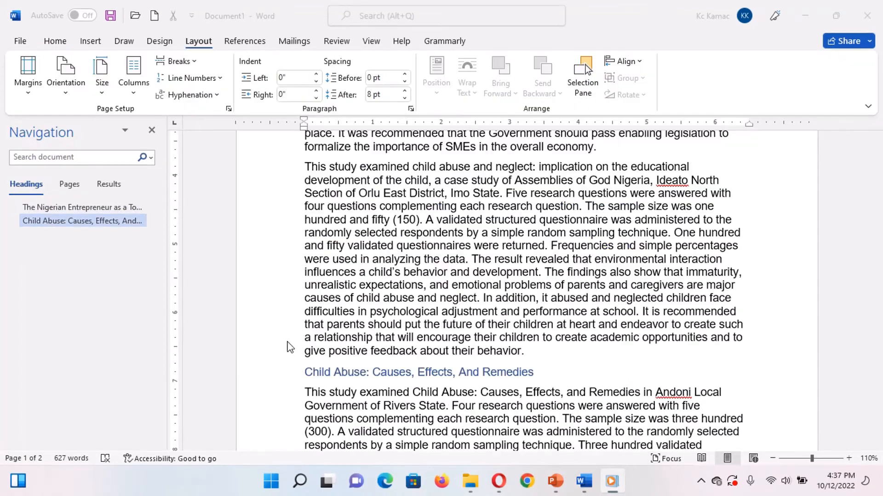
Select the text from the second paragraph through the final paragraph and set its spacing before to 10 pt.
click(428, 289)
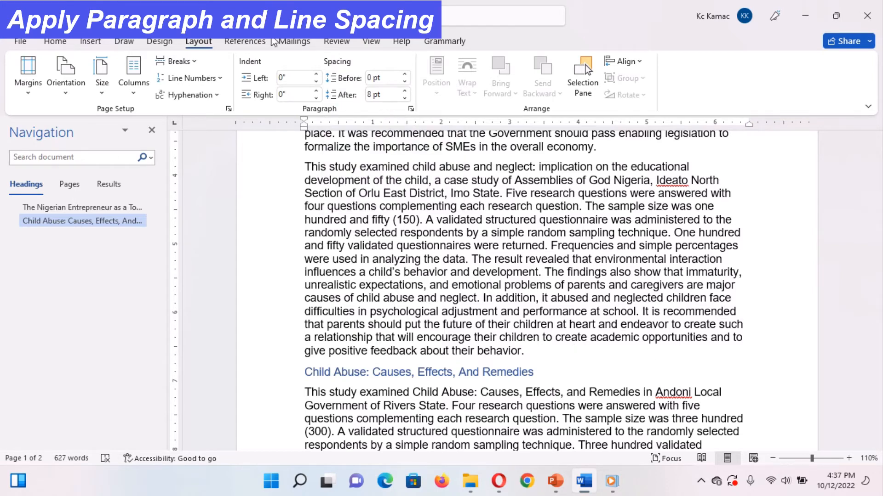
click(68, 41)
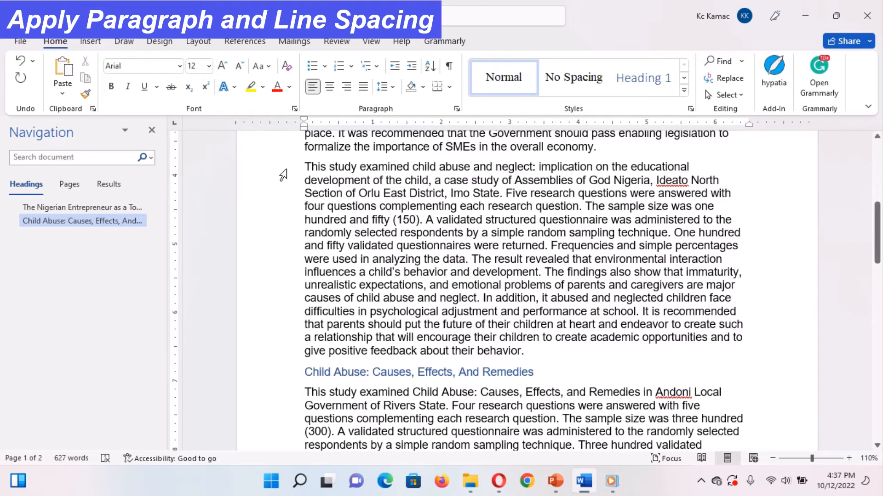
drag(282, 175, 301, 434)
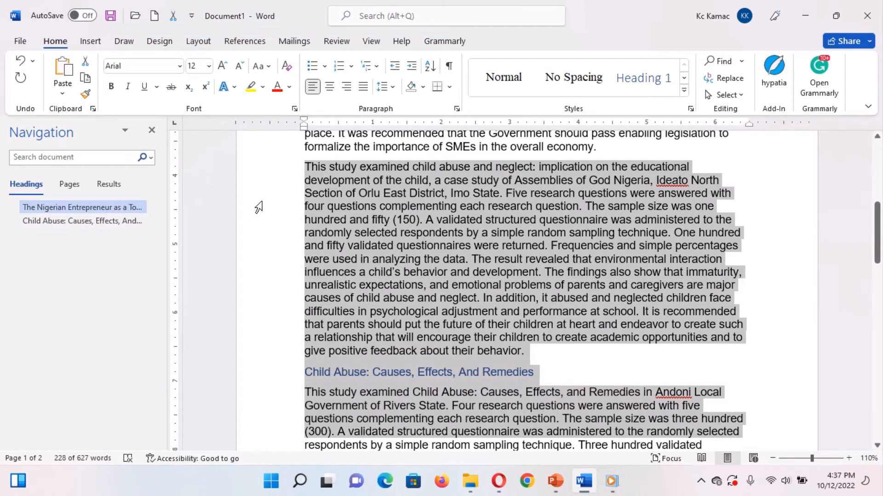
click(205, 43)
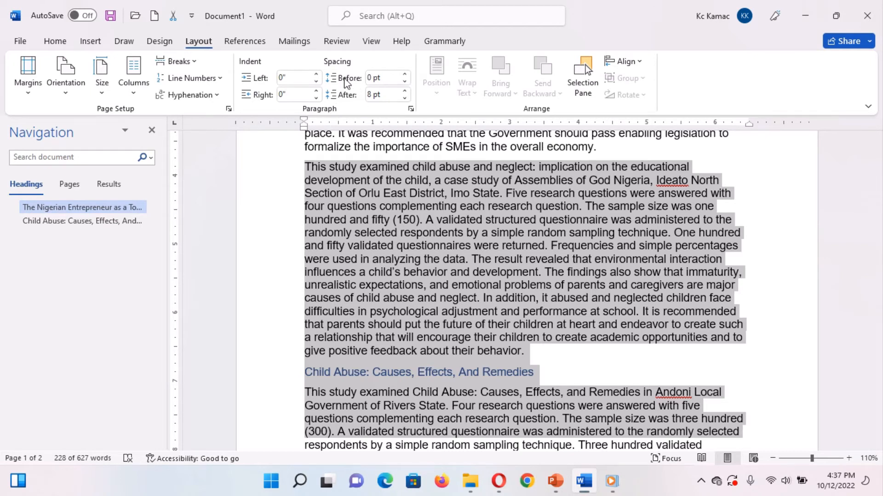
click(384, 78)
text(10)
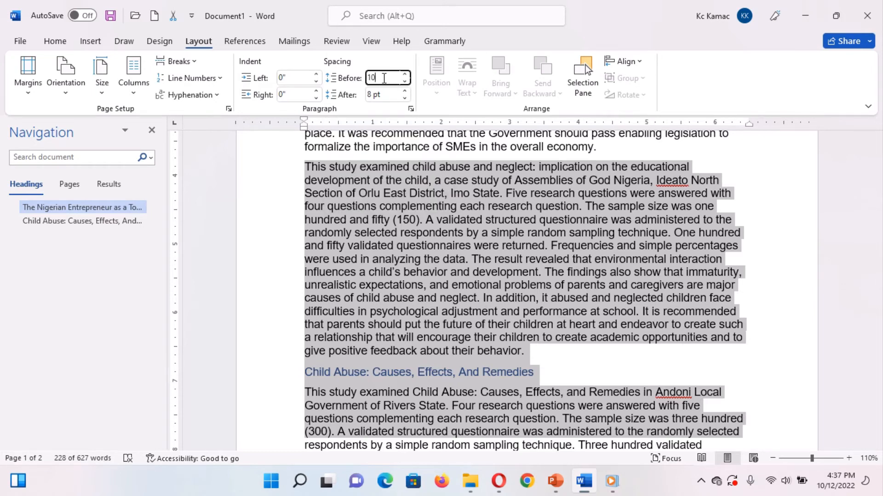
key(Return)
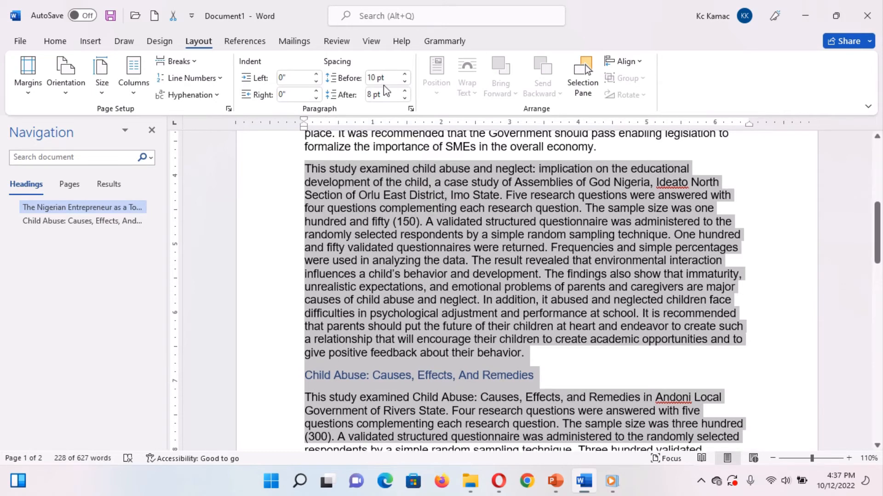
Set the spacing after of the selected paragraphs to 15 pt.
click(385, 95)
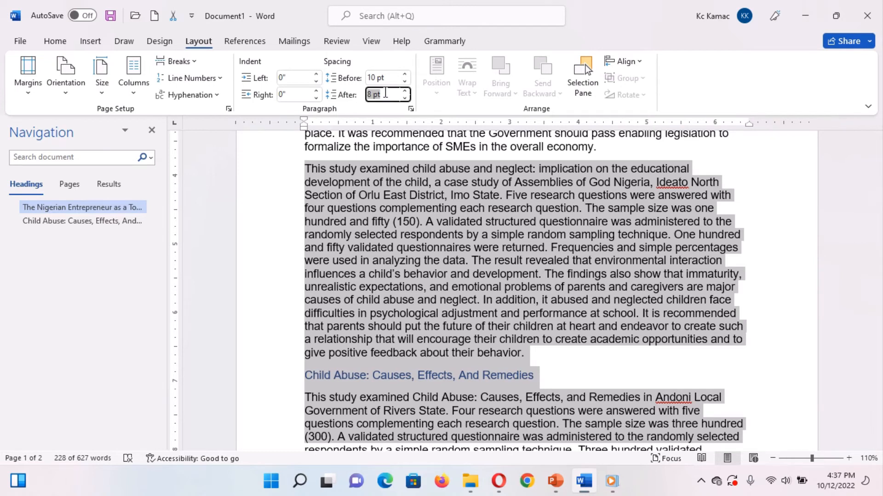
text(15)
key(Return)
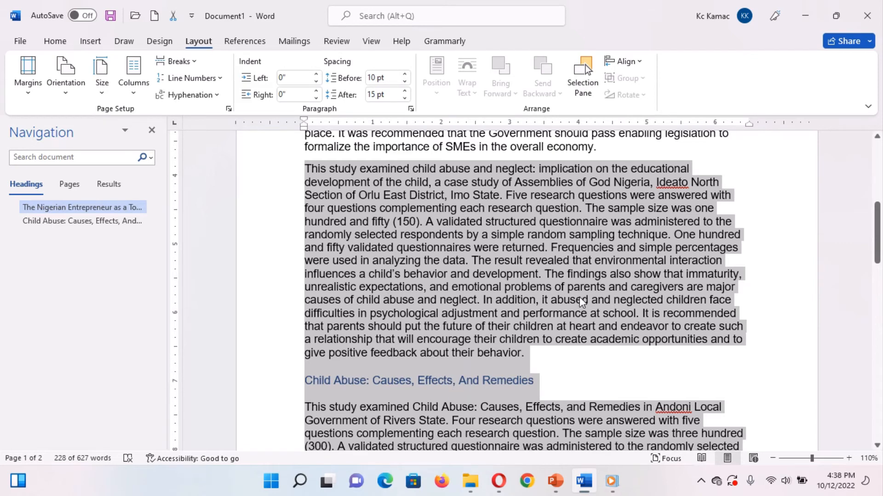
Select from the end of the first paragraph through the last paragraph and apply 1.5 line spacing.
click(64, 43)
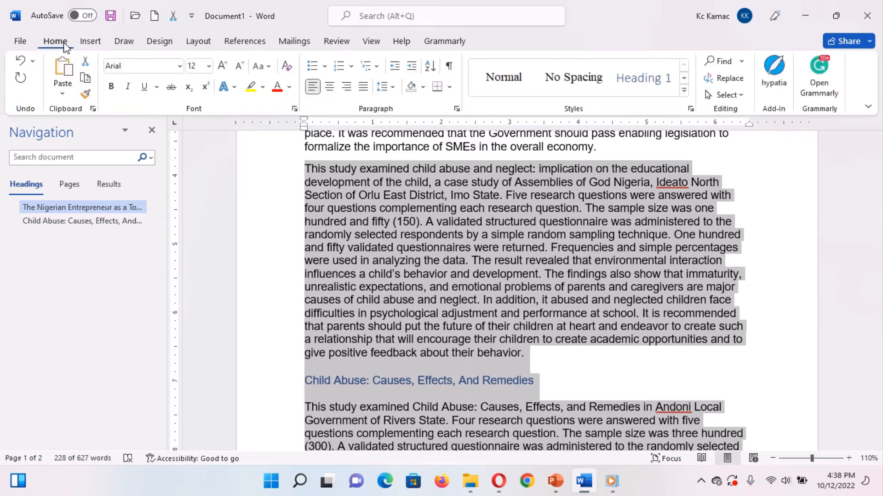
click(400, 246)
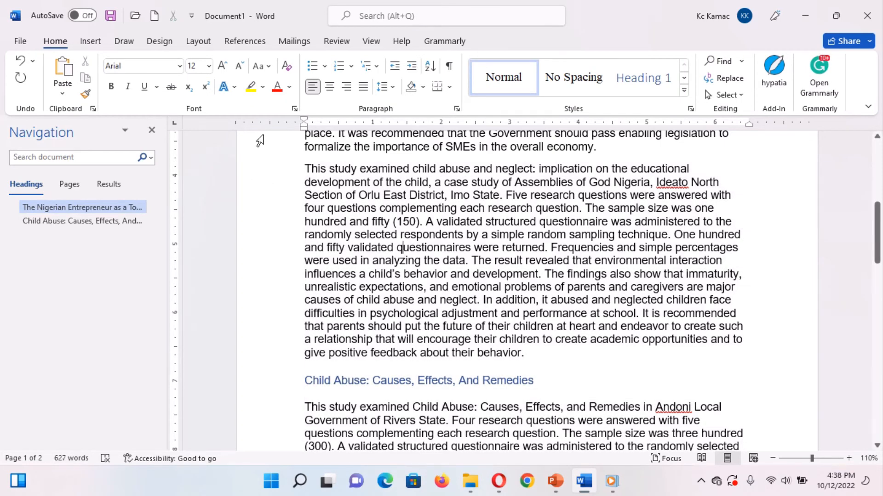
drag(260, 140, 281, 412)
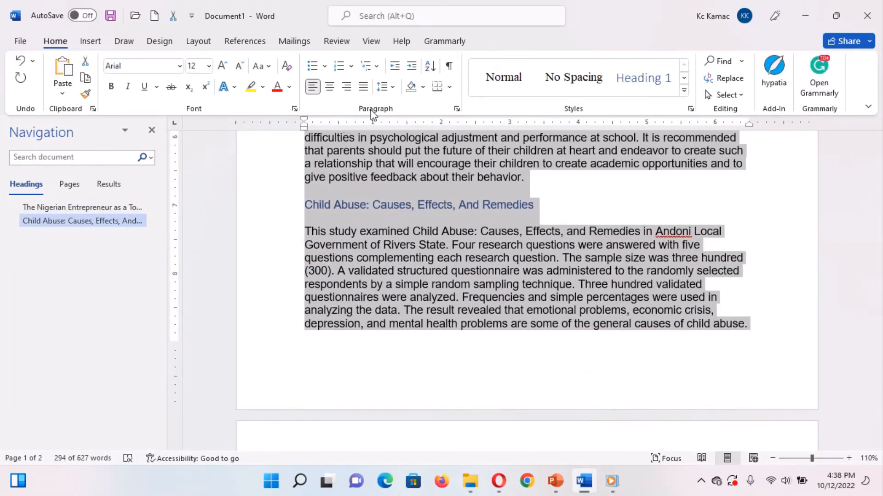
click(394, 88)
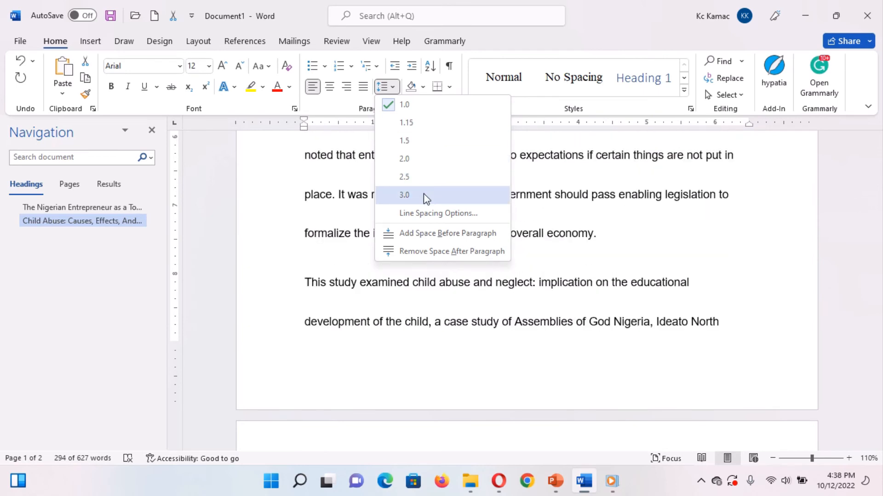
click(426, 141)
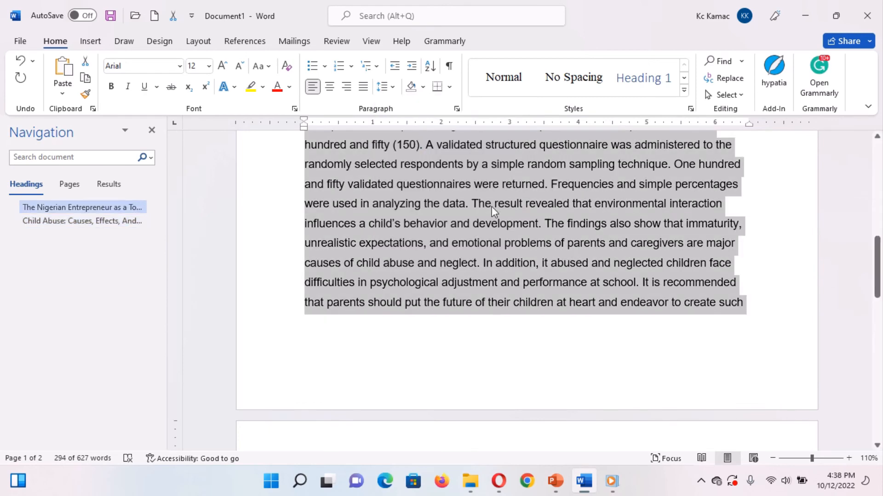
Set the second paragraph's line spacing to Double in the Paragraph dialog.
click(492, 206)
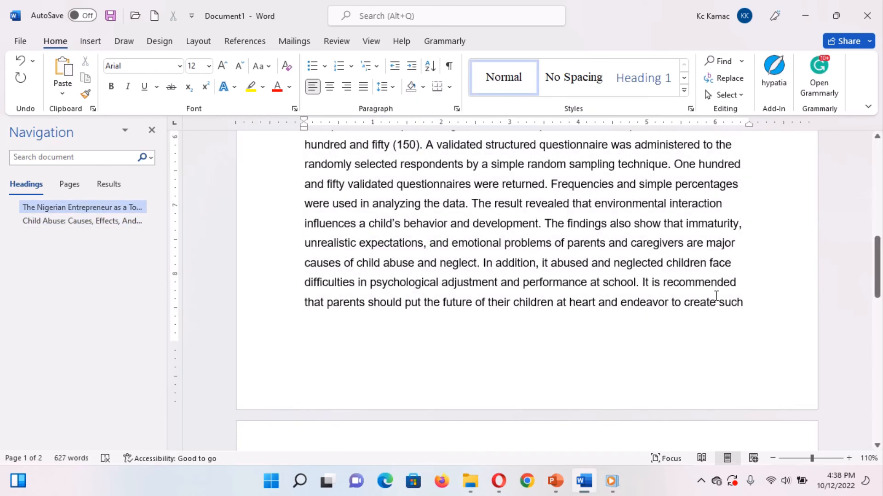
click(877, 166)
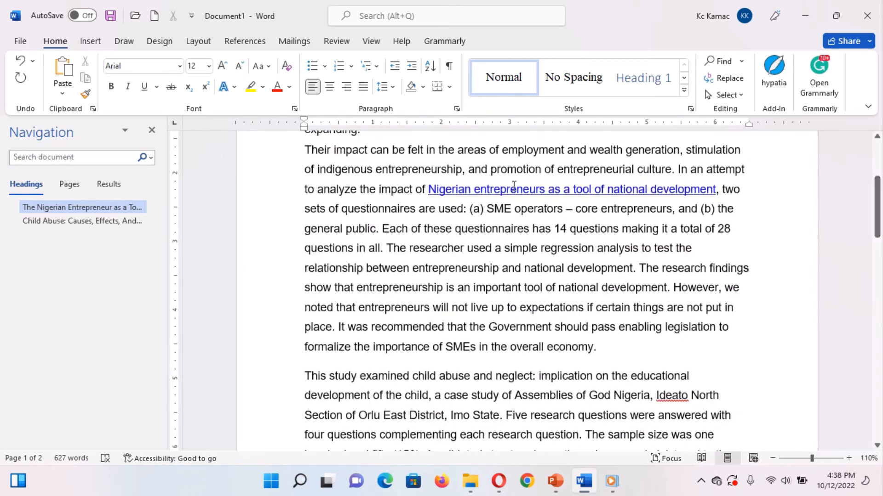
click(455, 108)
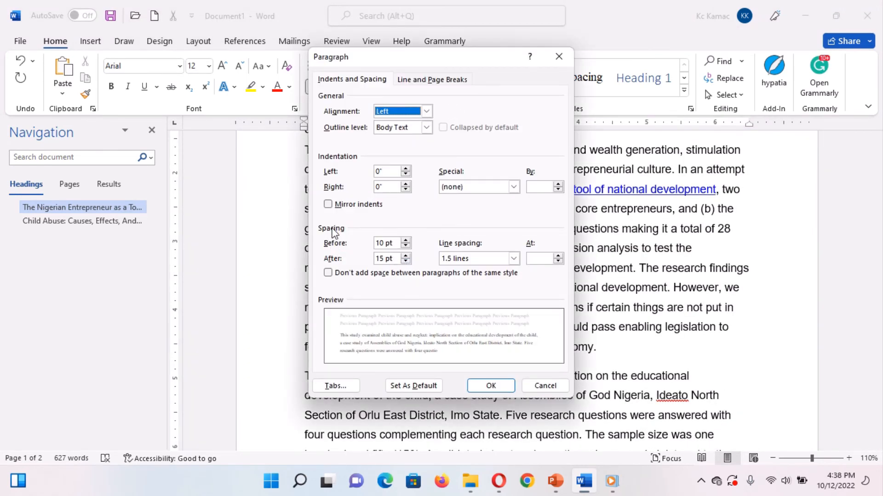
click(514, 259)
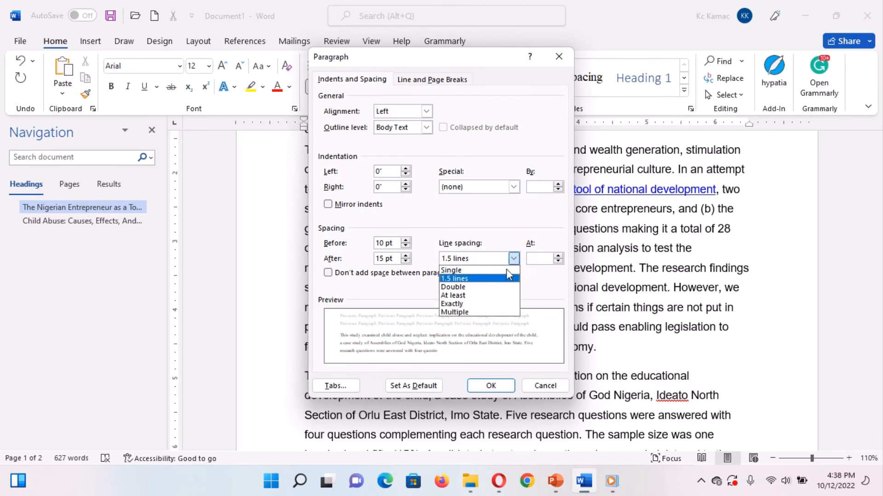
click(487, 287)
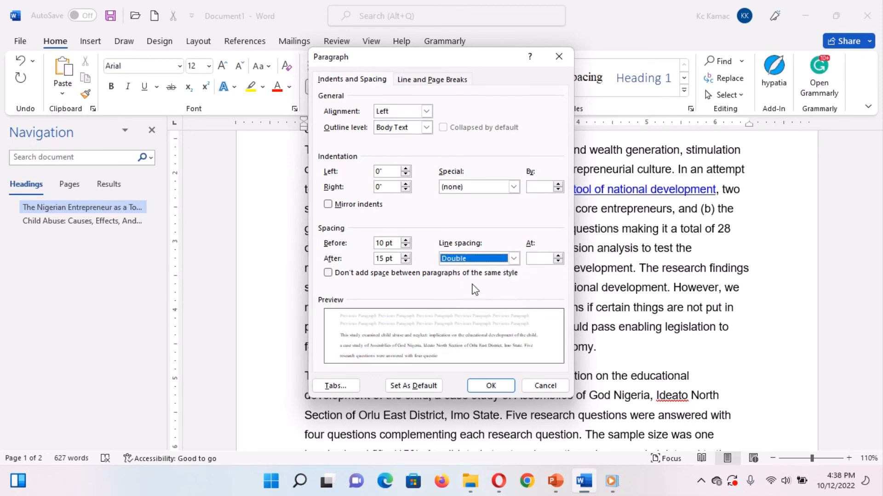
click(492, 387)
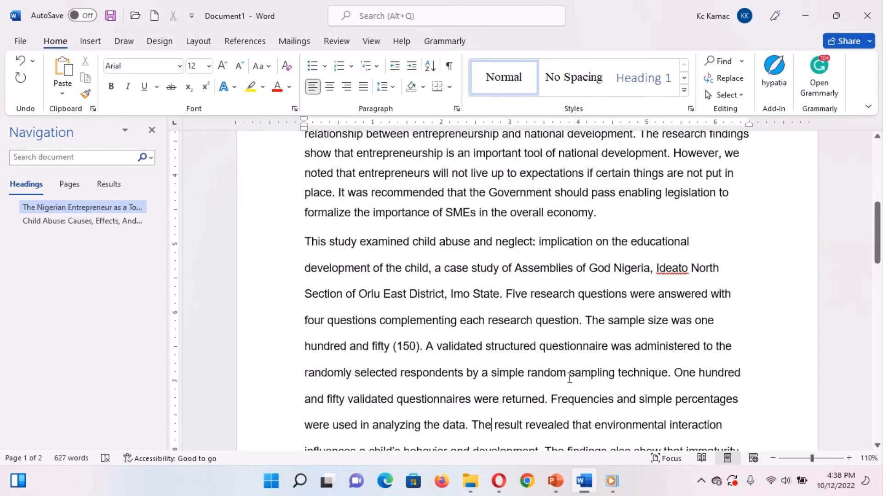